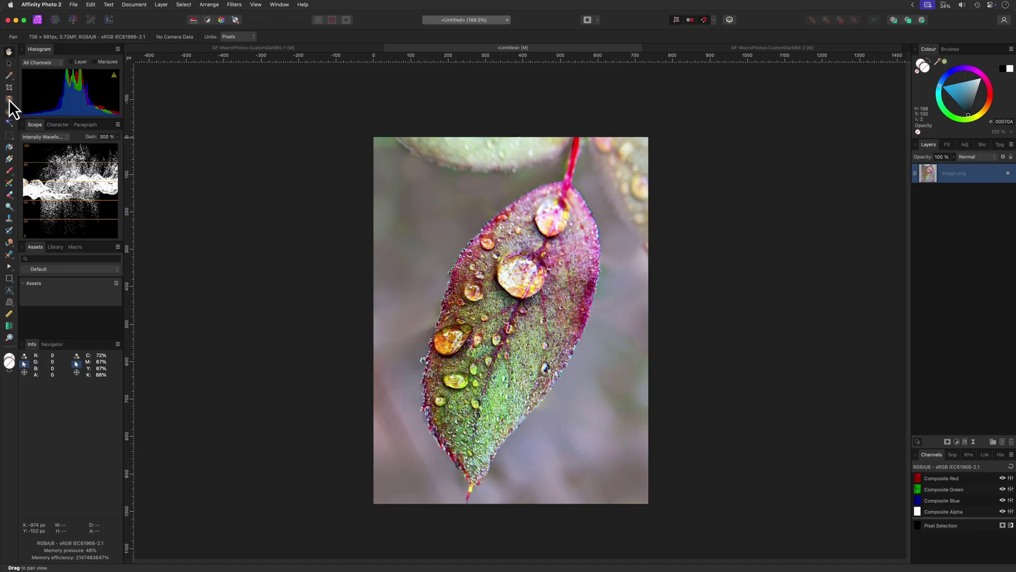
Step: Switch to the Object Selection Tool so the leaf can be selected automatically
click(9, 99)
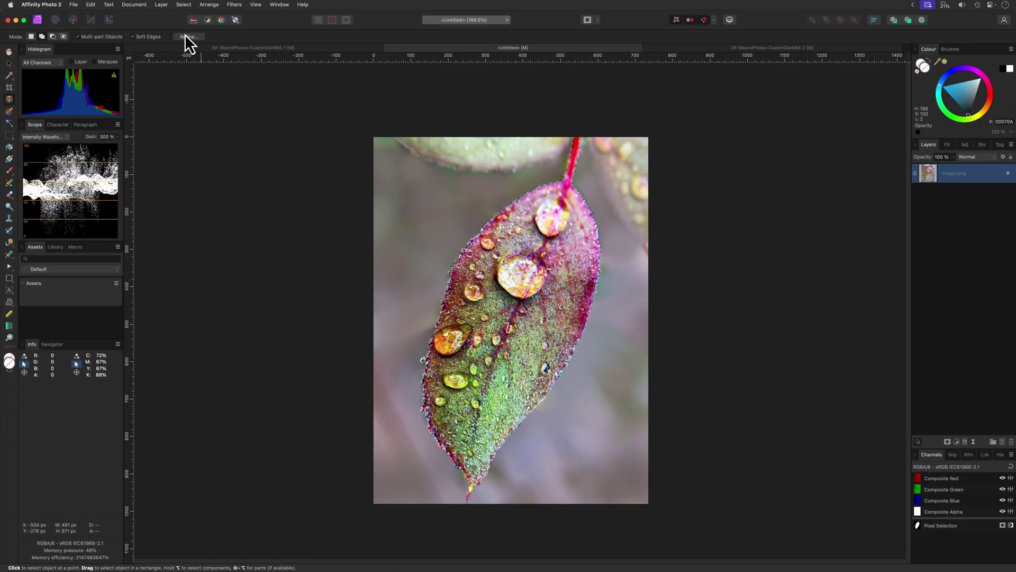
Step: Refine the leaf selection, previewing on Black matte then Overlay, with output set to New layer with mask
click(186, 36)
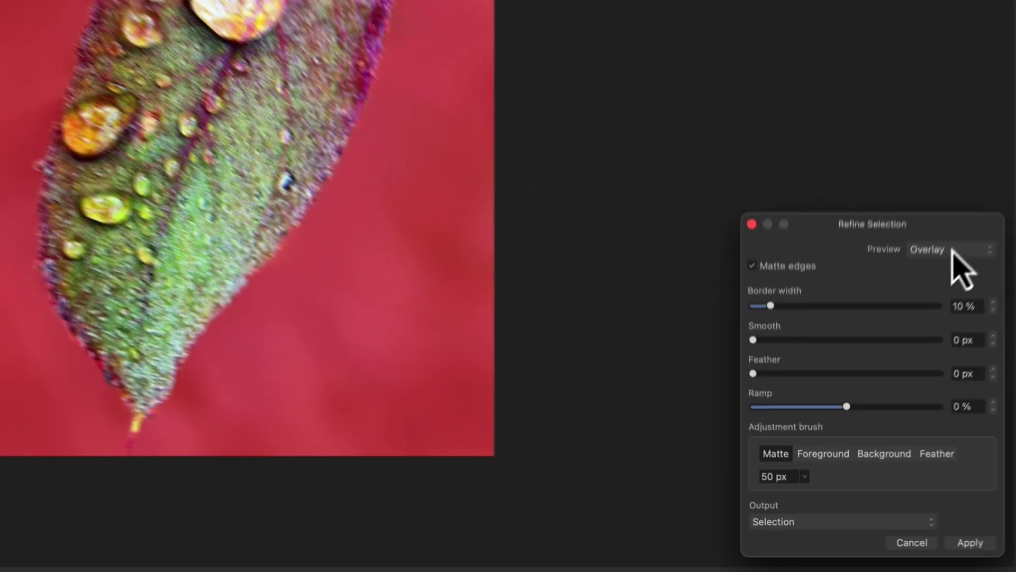
click(875, 402)
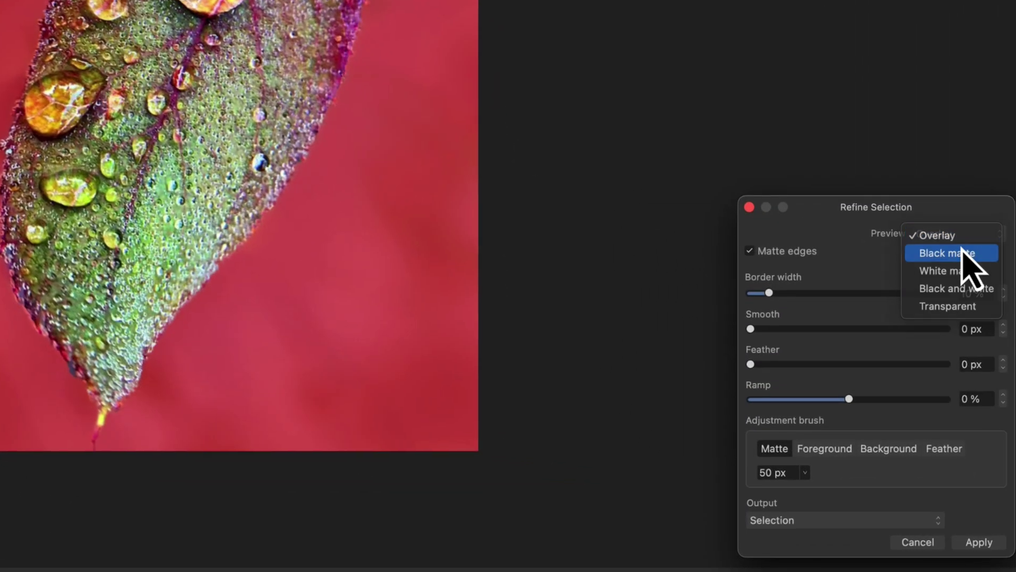
click(964, 253)
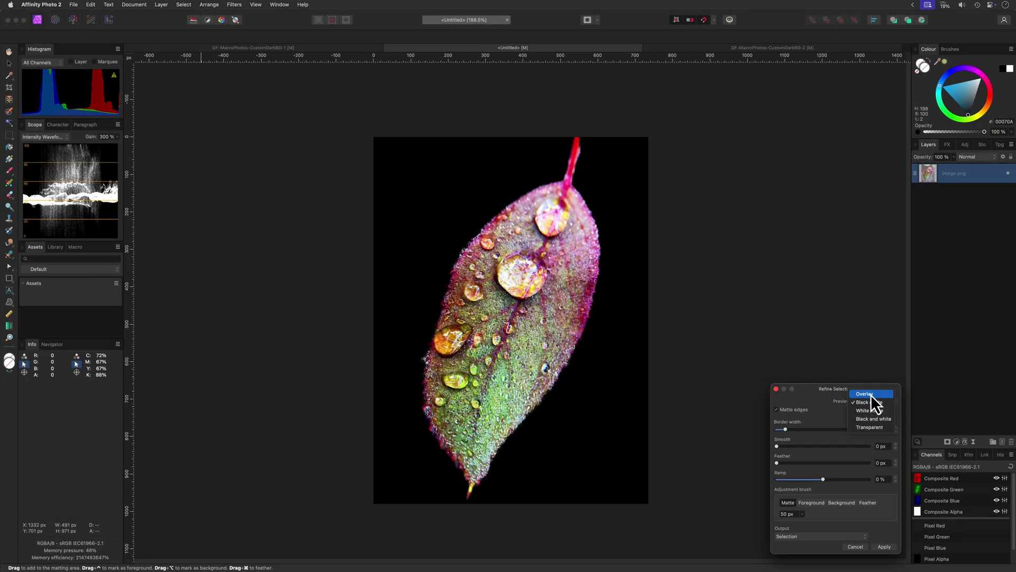
click(871, 395)
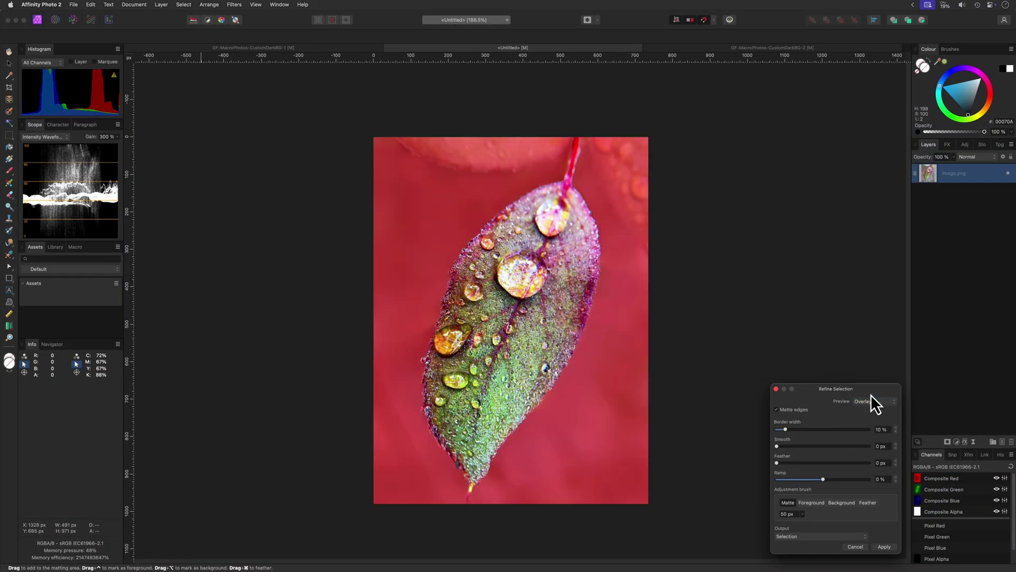
click(814, 537)
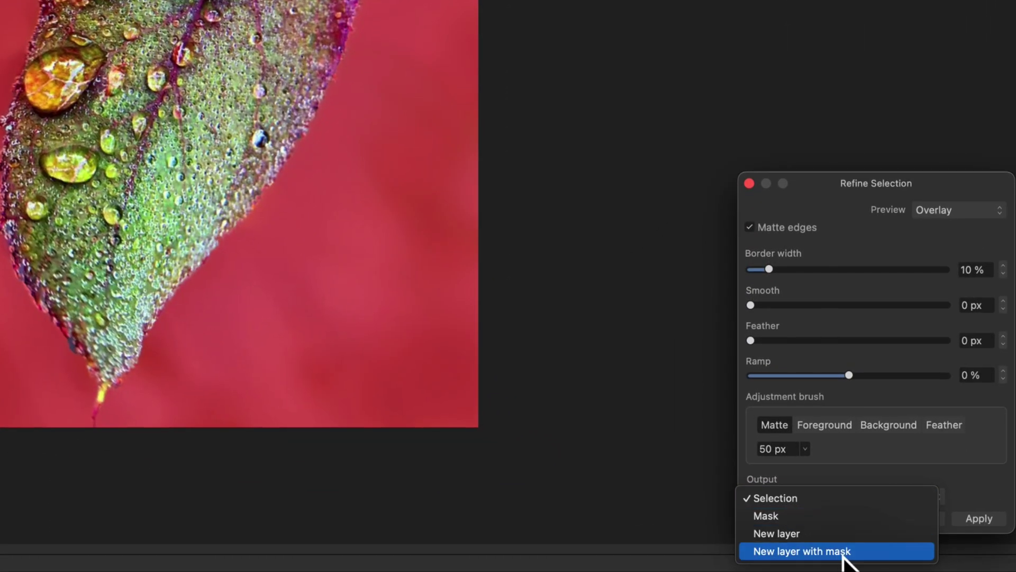
click(842, 551)
Step: Apply the refined selection to create the masked leaf layer
click(979, 519)
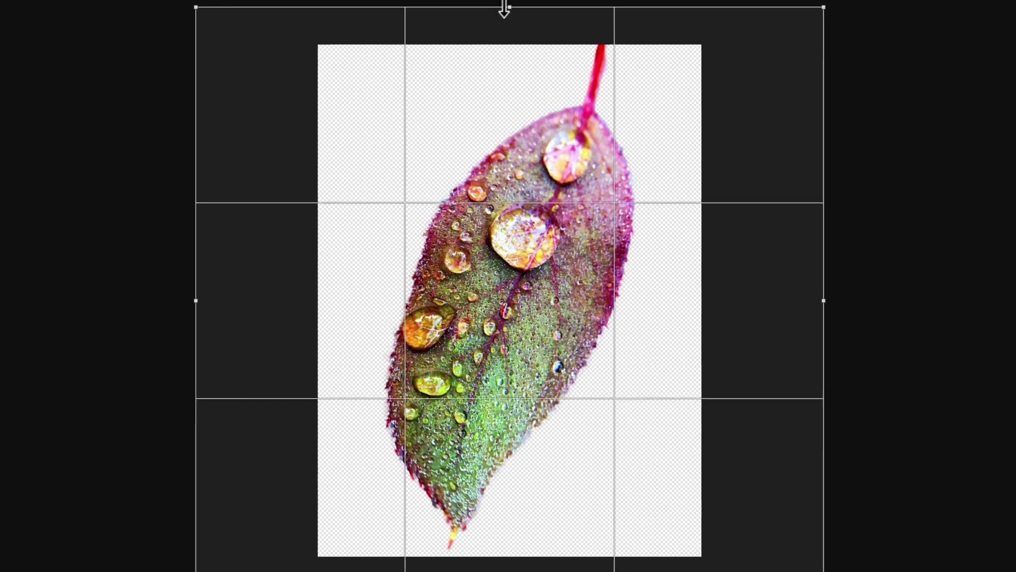
key(Return)
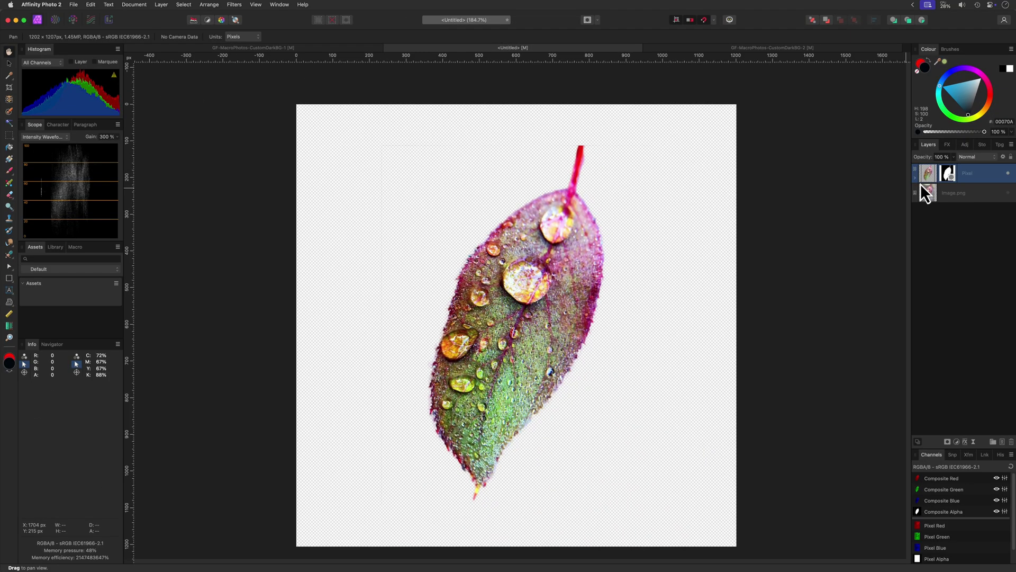
Step: Target the leaf layer's mask with an enlarged Paint Brush
click(946, 170)
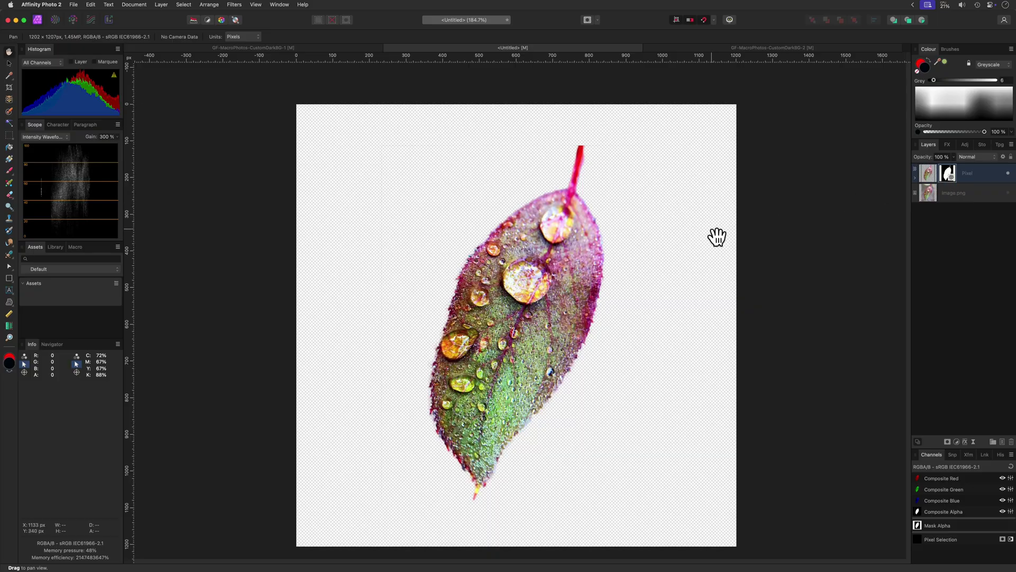
click(9, 171)
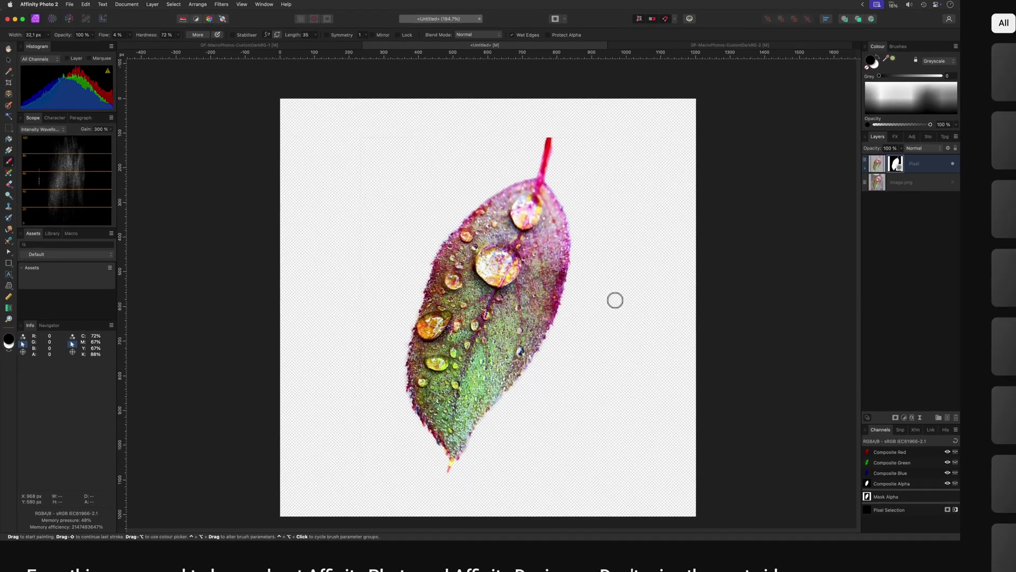
key(bracketright)
key(bracketright)
key(bracketright)
key(bracketright)
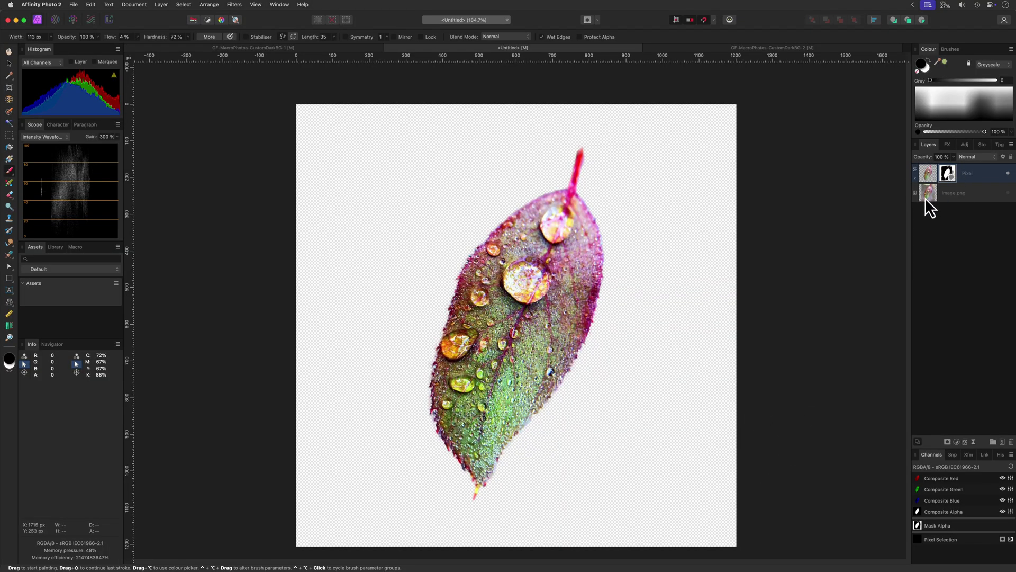
Step: Add a new fill layer above the Image.png photo layer
click(925, 198)
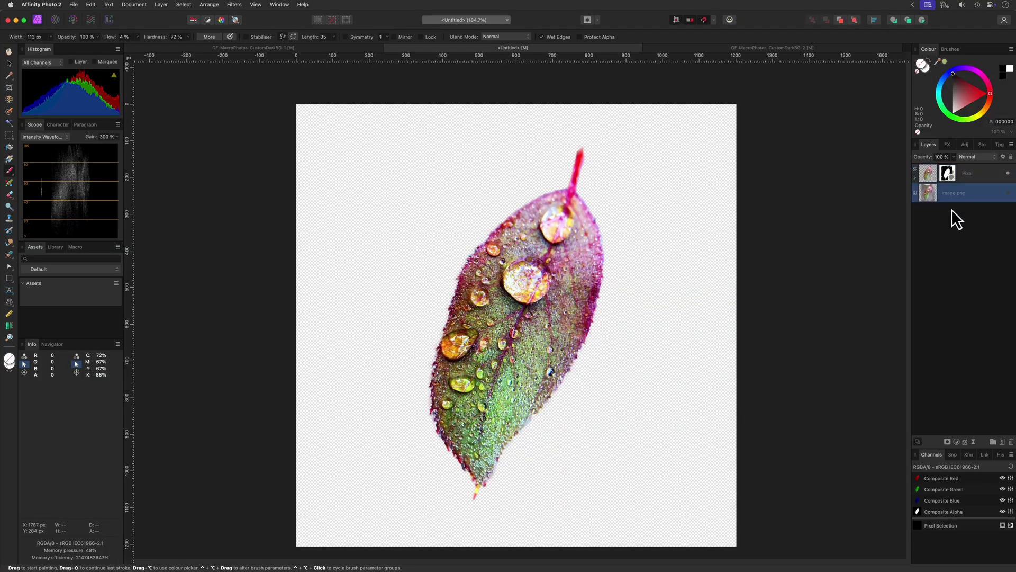
click(161, 5)
click(174, 81)
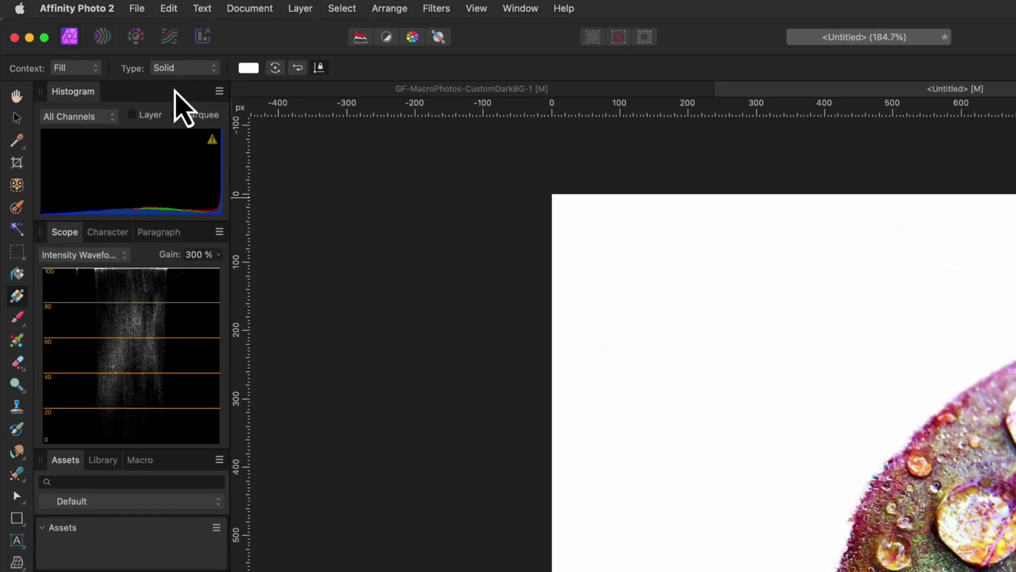
Step: Change the fill to a radial gradient spreading from the leaf's centre
click(183, 68)
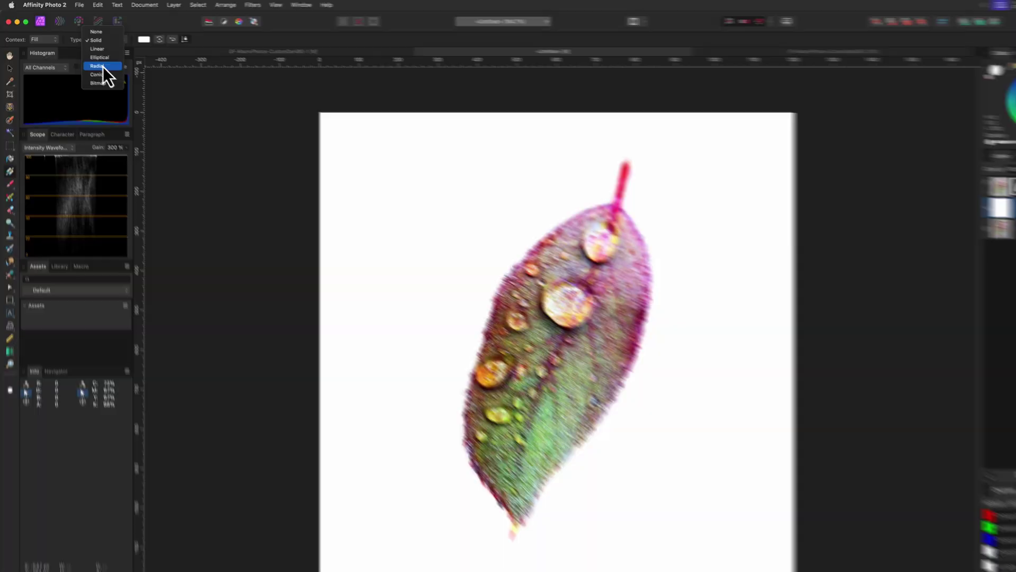
click(164, 112)
drag(516, 320, 260, 320)
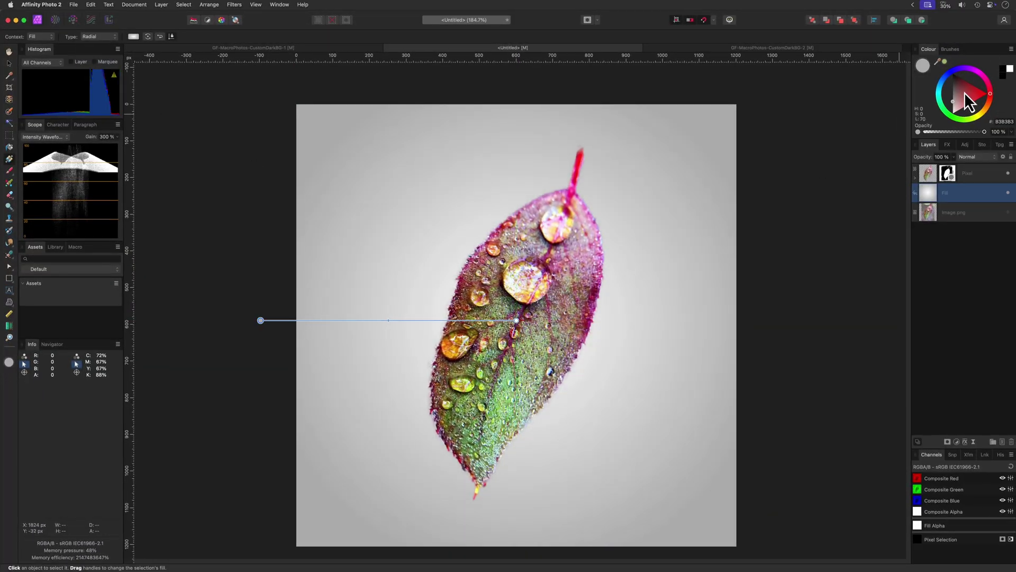
Step: Make the gradient's outer stop black and centre sampled magenta, widening it leftwards
drag(964, 92, 945, 62)
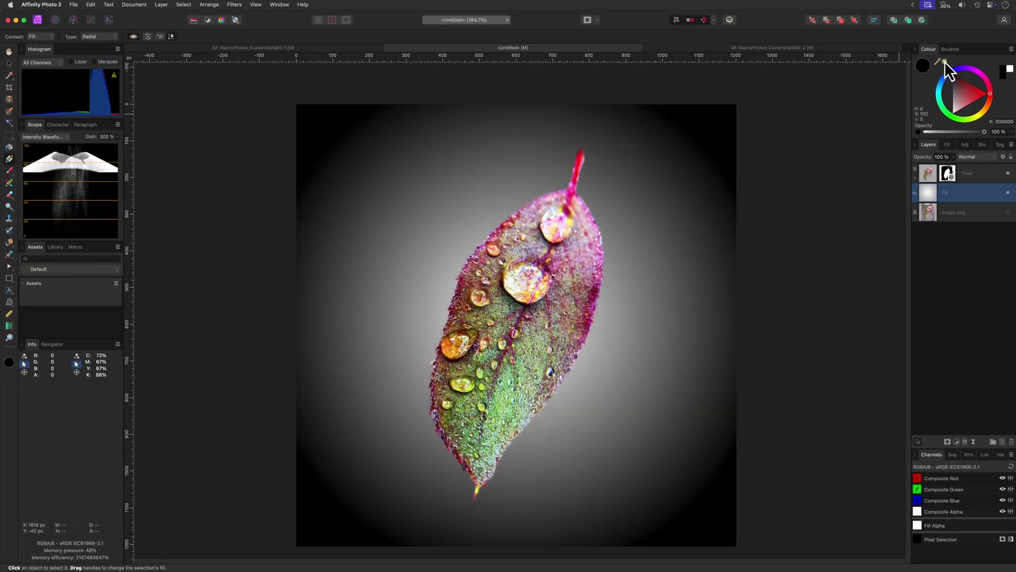
click(516, 320)
drag(945, 59, 594, 294)
drag(388, 322, 360, 322)
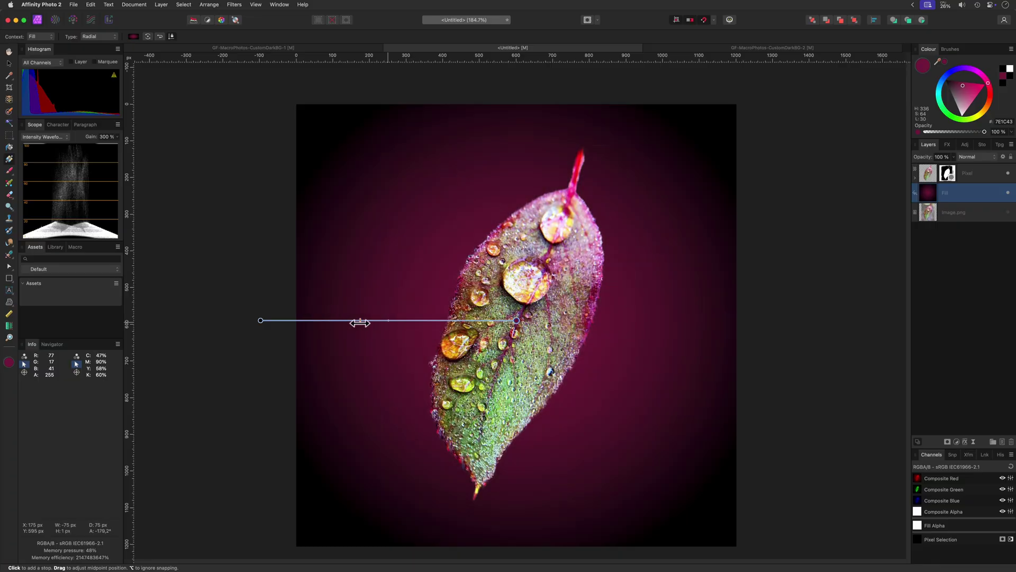
drag(260, 321, 232, 321)
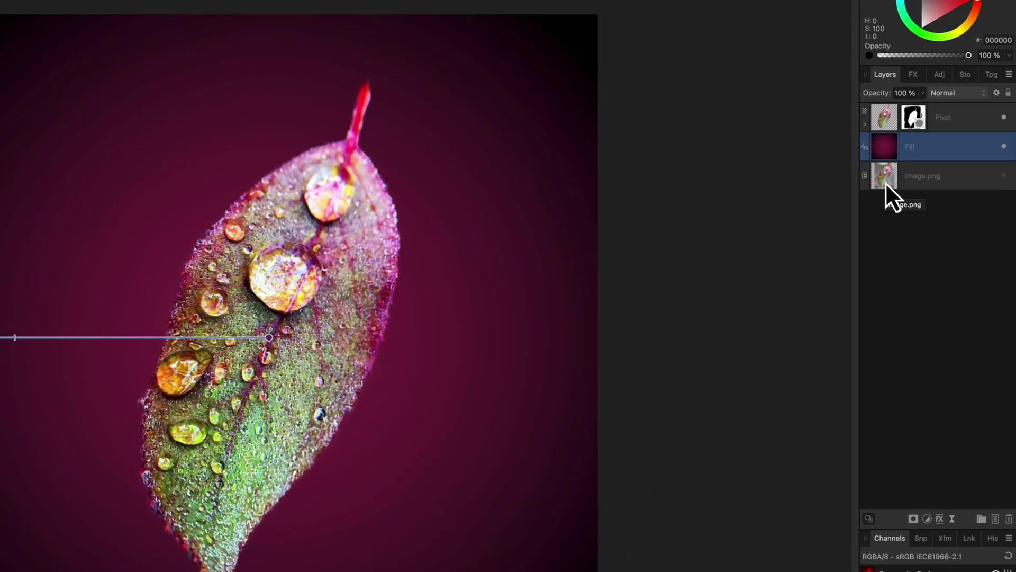
Step: Duplicate Image.png, move the copy above the fill, and enlarge it to cover the document
click(929, 217)
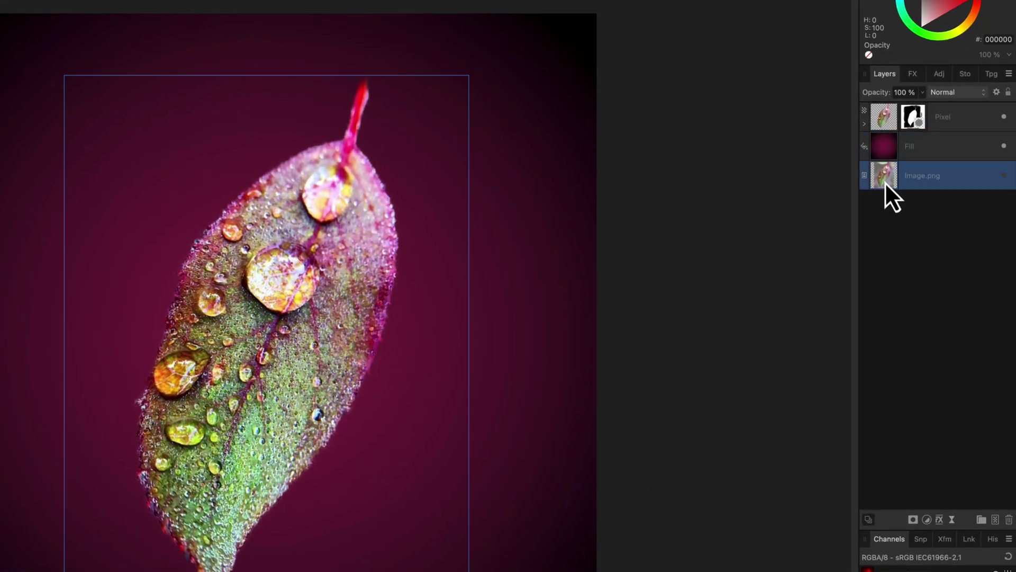
right_click(885, 183)
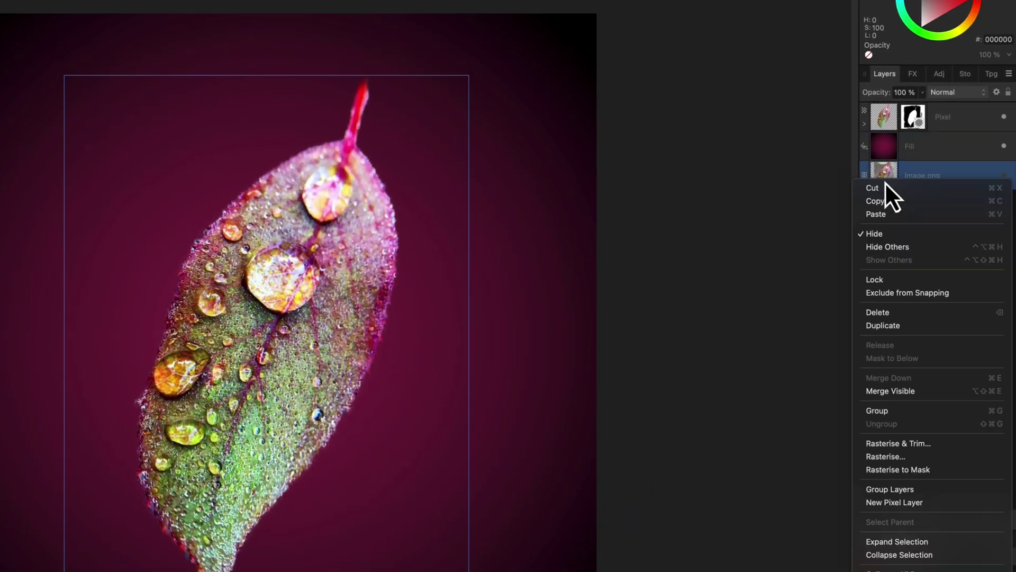
click(887, 323)
drag(895, 175, 900, 132)
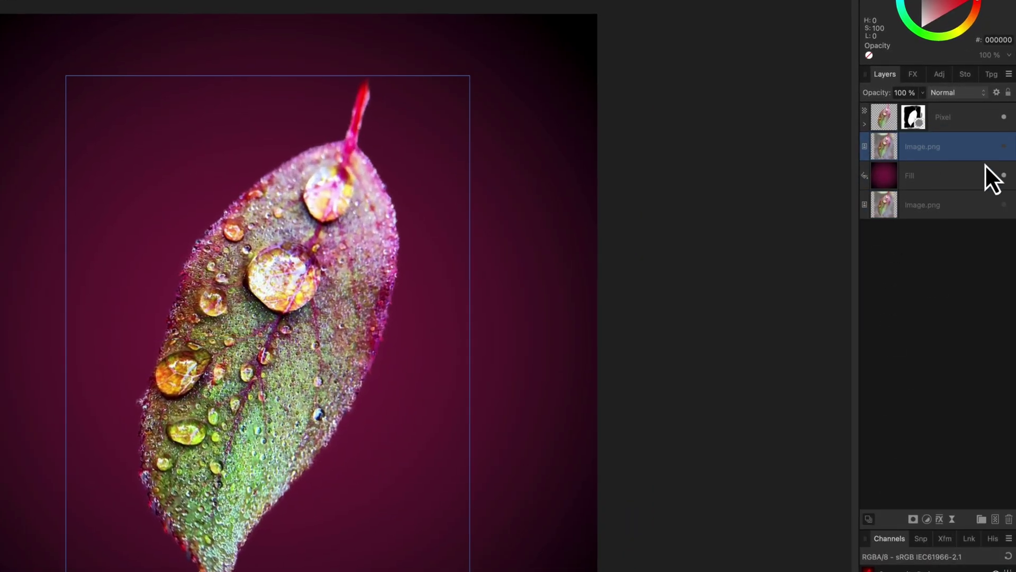
key(super+minus)
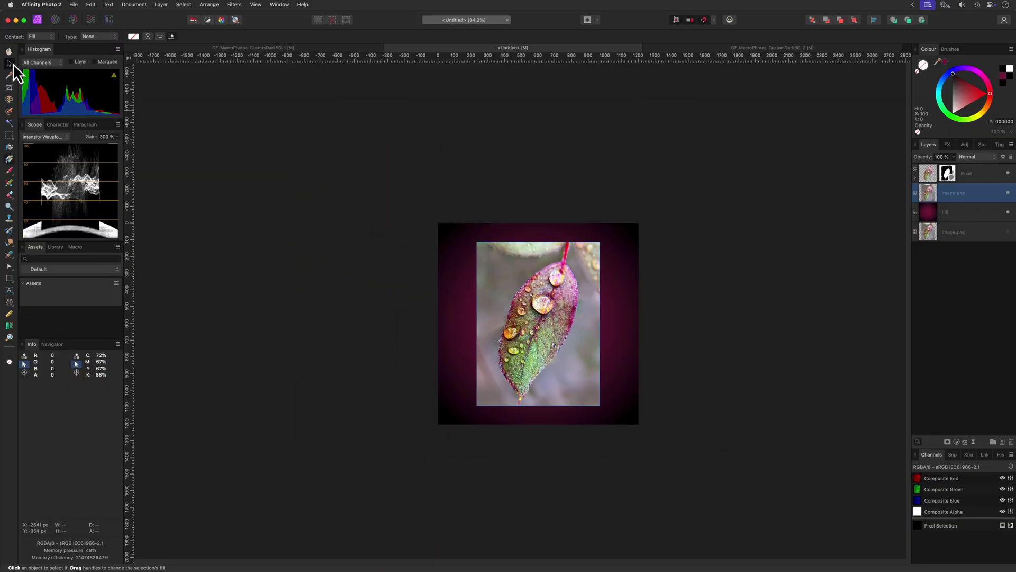
click(9, 63)
drag(601, 236, 657, 168)
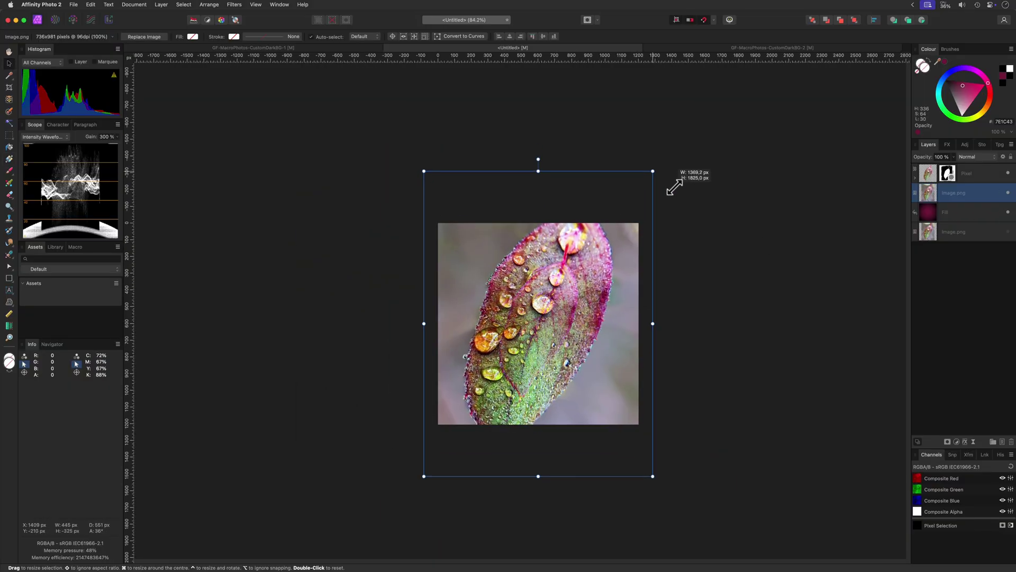
Step: Blur the photo copy with a live Gaussian Blur filter
click(973, 441)
click(974, 449)
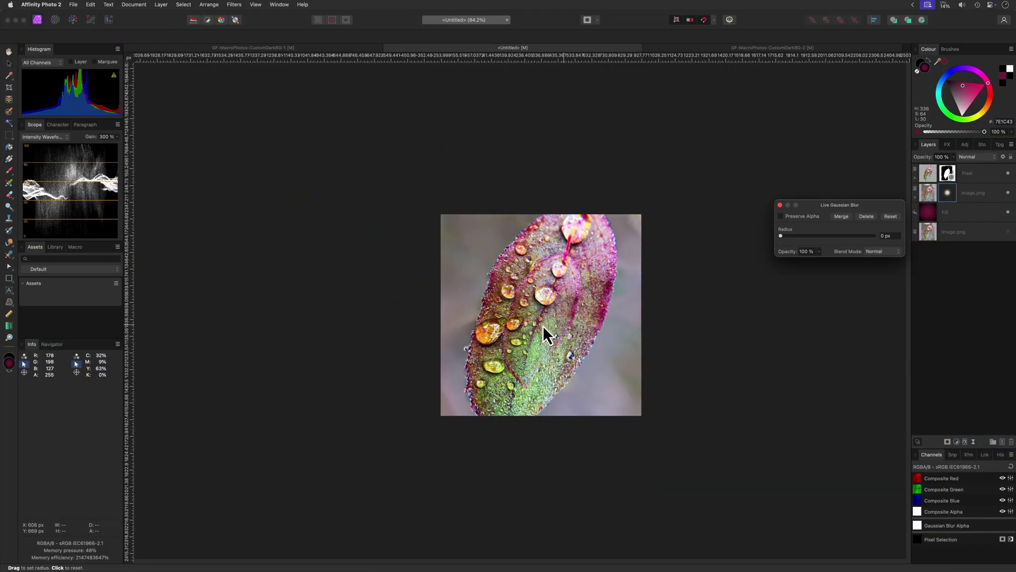
scroll(567, 329, up, 3)
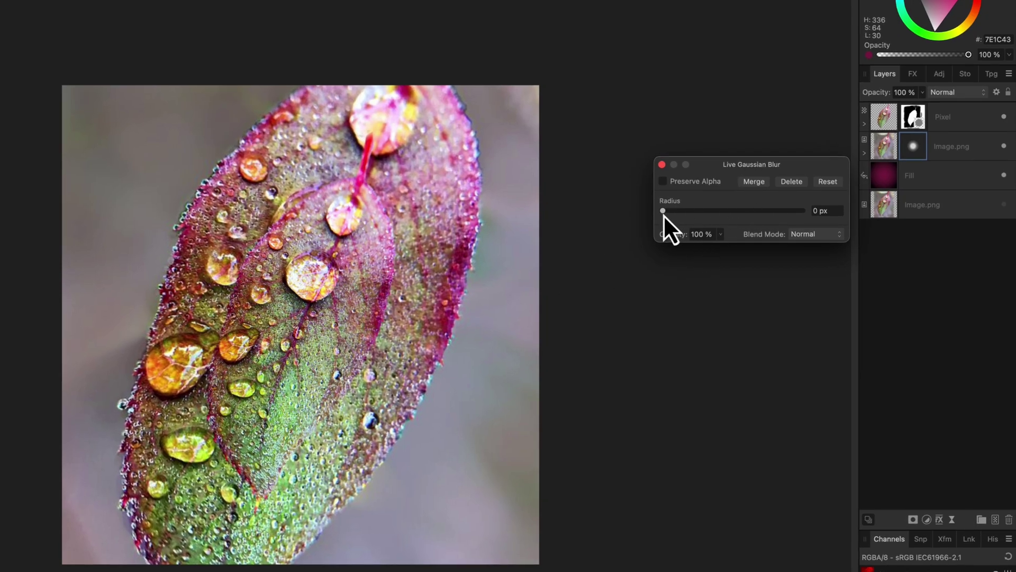
drag(663, 211, 789, 213)
click(662, 165)
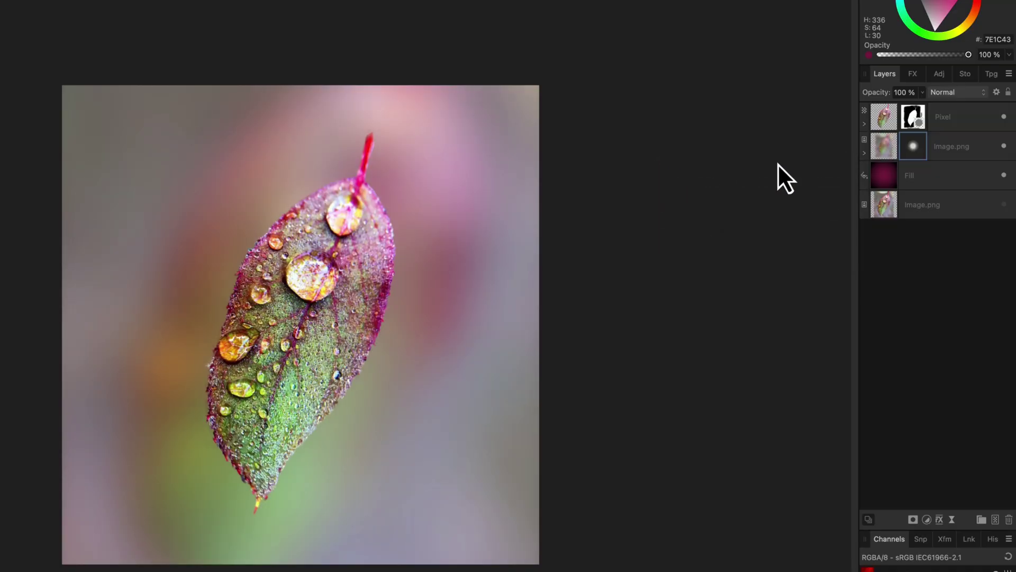
Step: Set the blurred copy's blend mode to Multiply
click(879, 150)
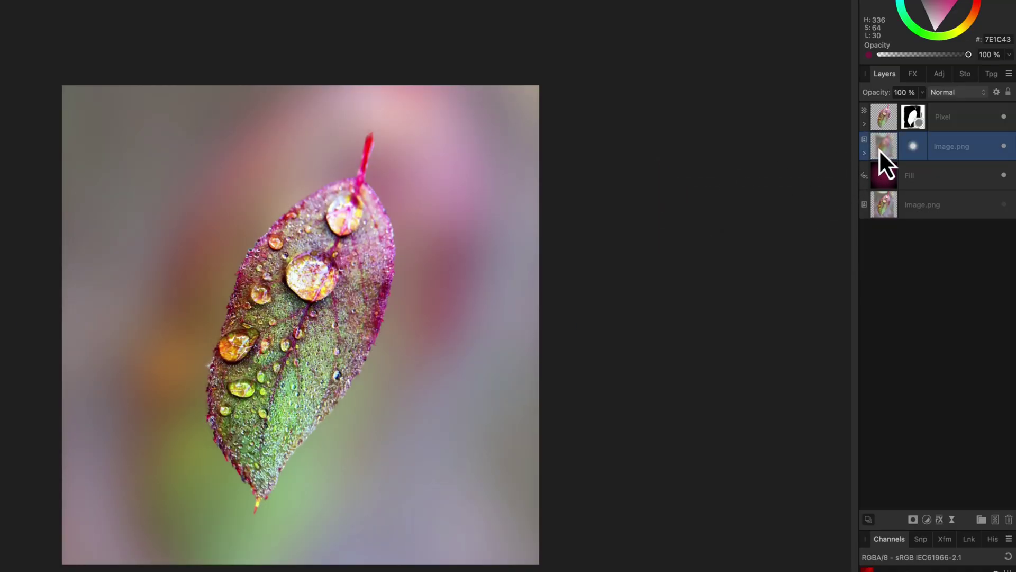
click(947, 91)
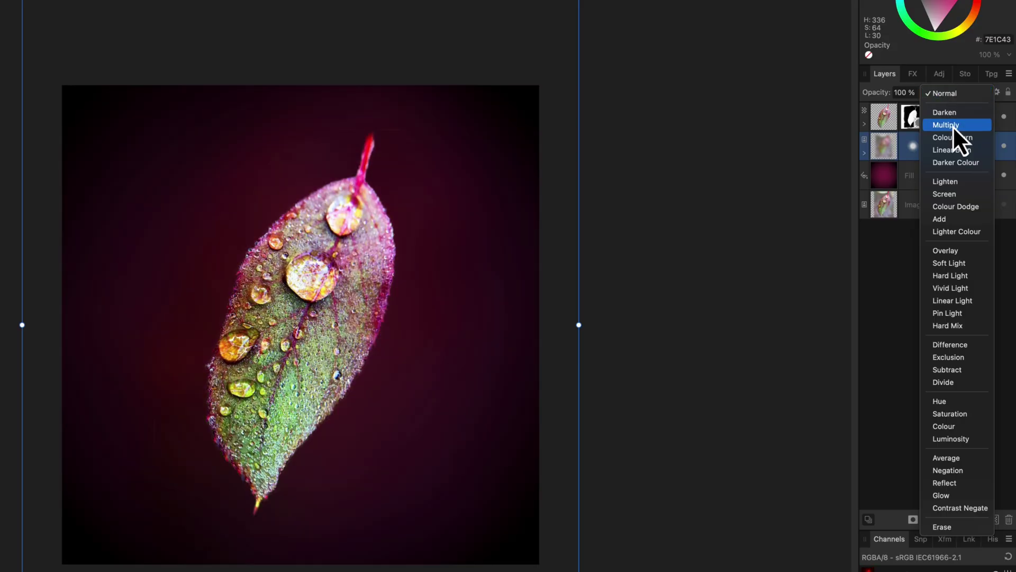
click(952, 126)
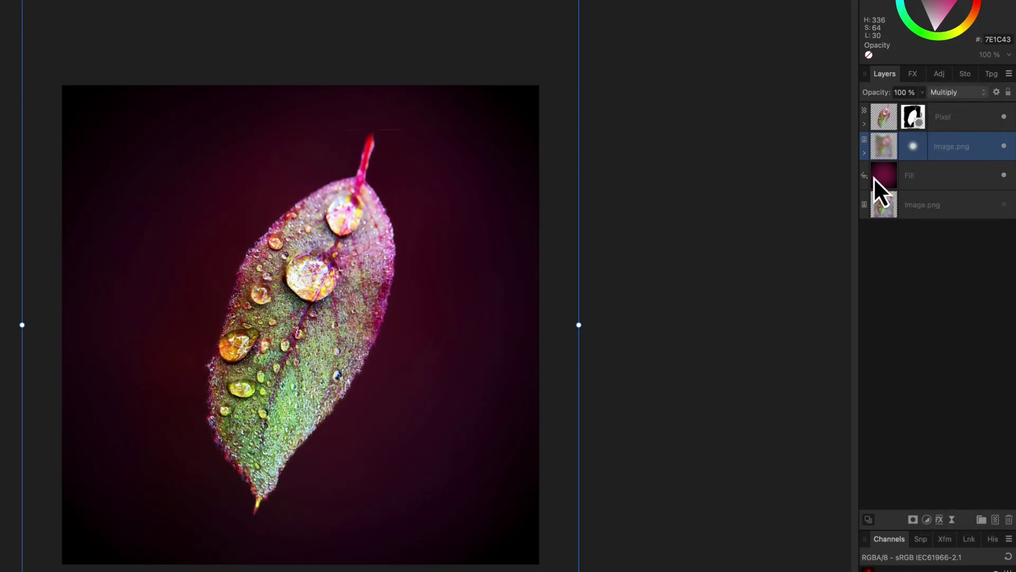
click(884, 176)
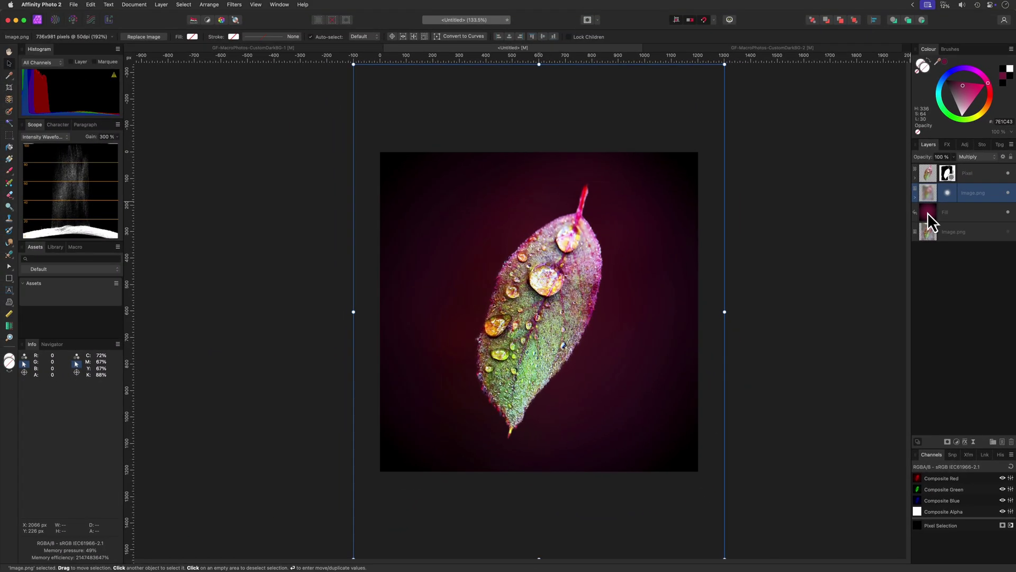
Step: Recolour the gradient with a vivid magenta centre stop and a dark red outer stop
click(12, 164)
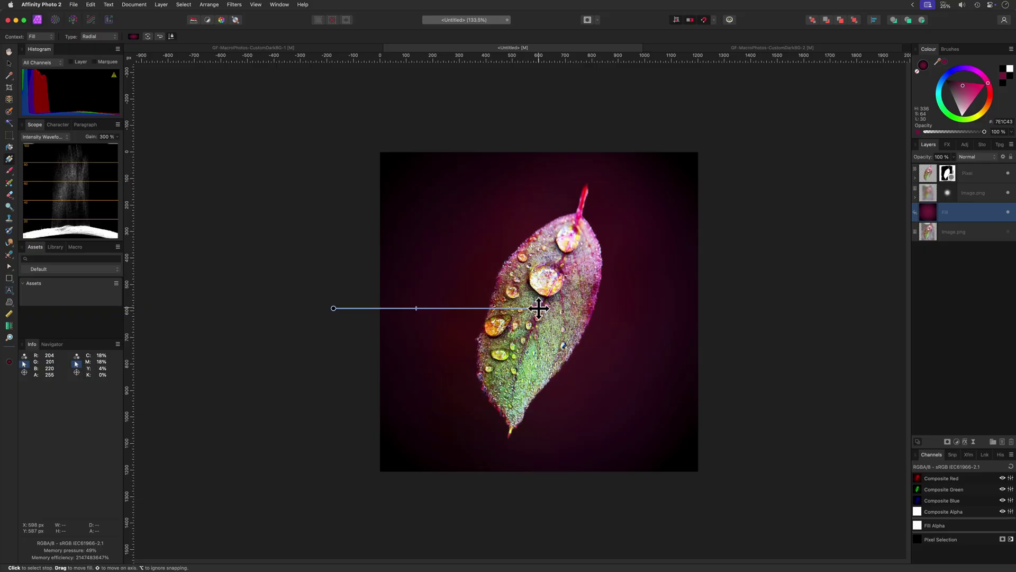
click(538, 308)
mouse_move(963, 85)
mouse_down()
mouse_move(983, 85)
mouse_move(979, 95)
mouse_move(979, 87)
mouse_up()
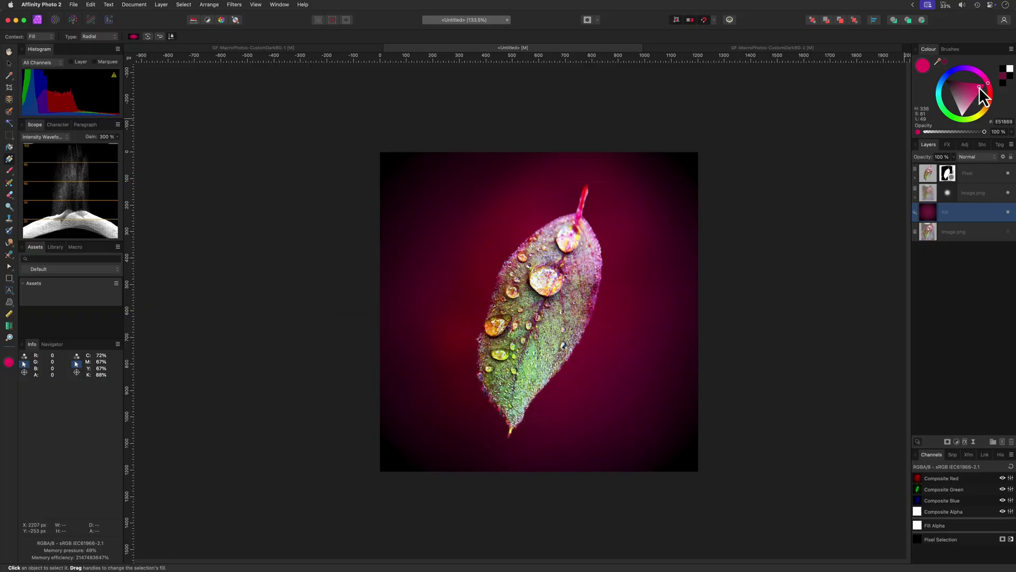
click(332, 309)
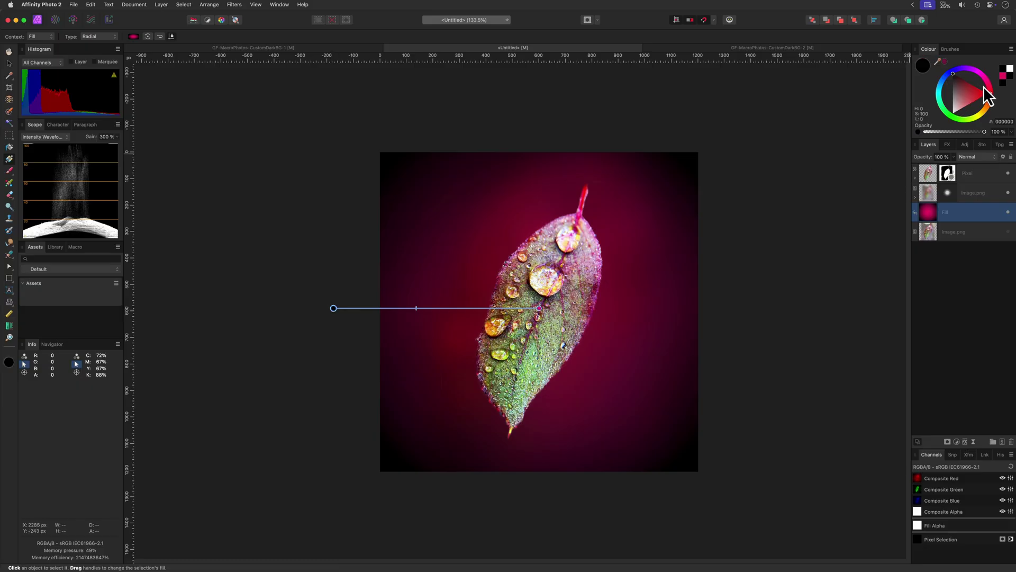
drag(946, 63, 972, 85)
Step: Stretch the blurred leaf copy to cover the whole canvas
click(539, 308)
click(931, 191)
key(v)
scroll(561, 229, down, 3)
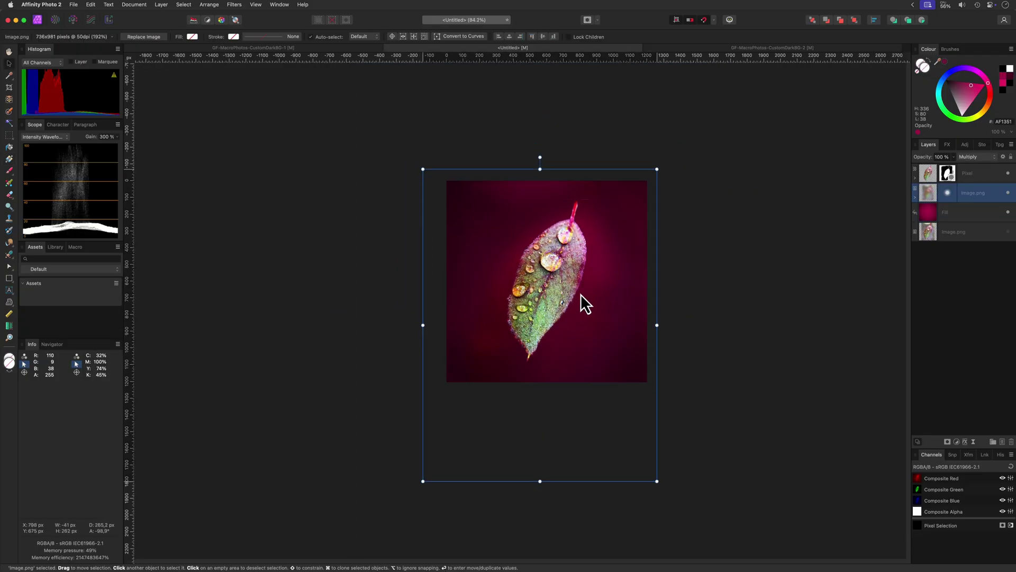
click(916, 196)
key(super+z)
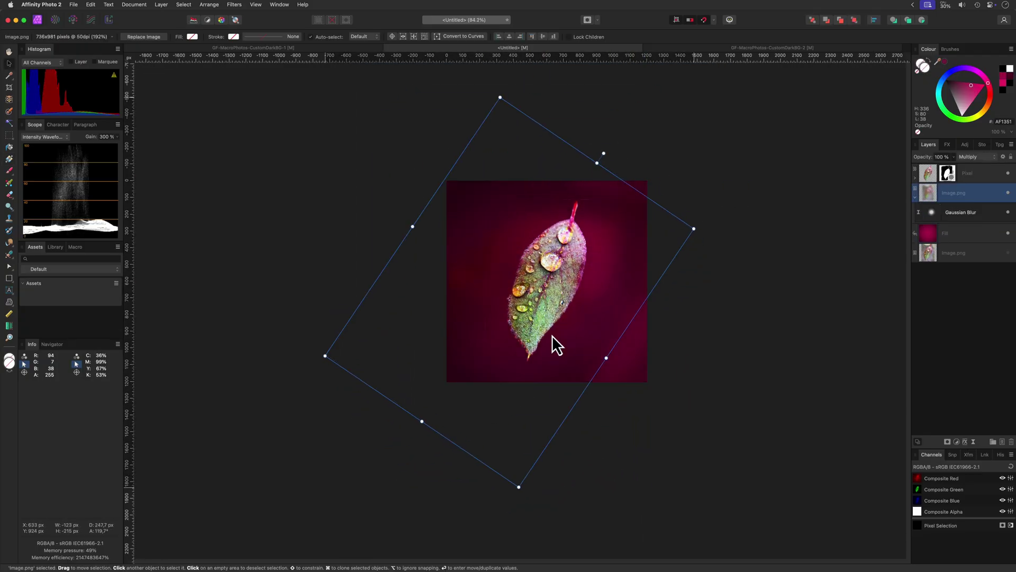
drag(537, 490, 542, 404)
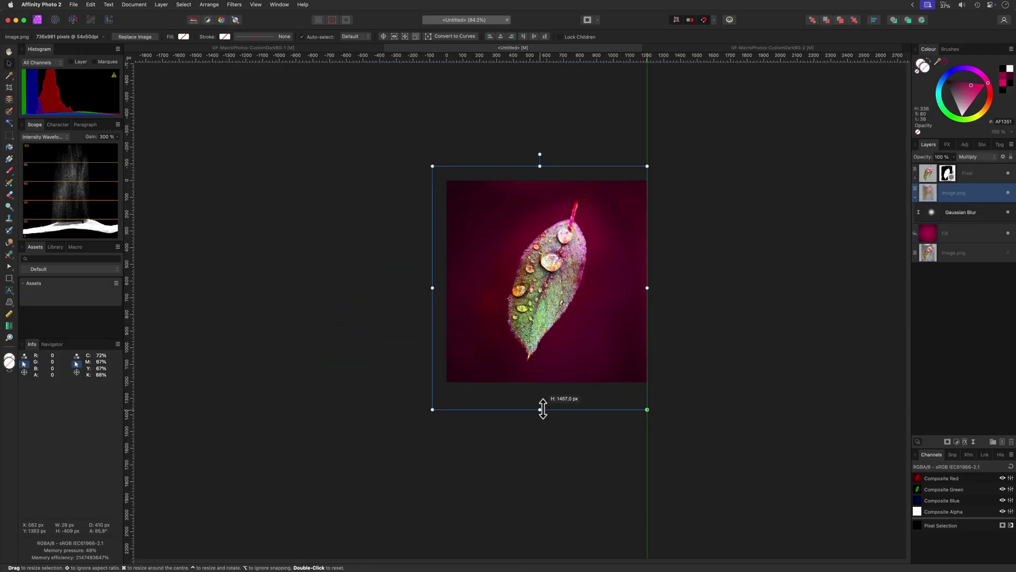
key(super+d)
key(super+0)
Step: Lower the blurred copy's opacity to 70%
click(926, 195)
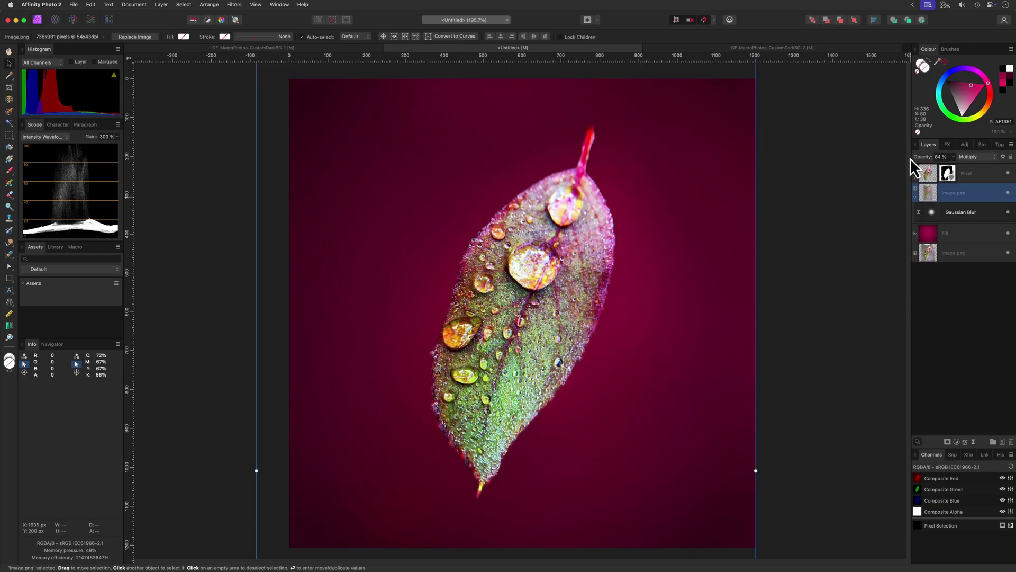
key(7)
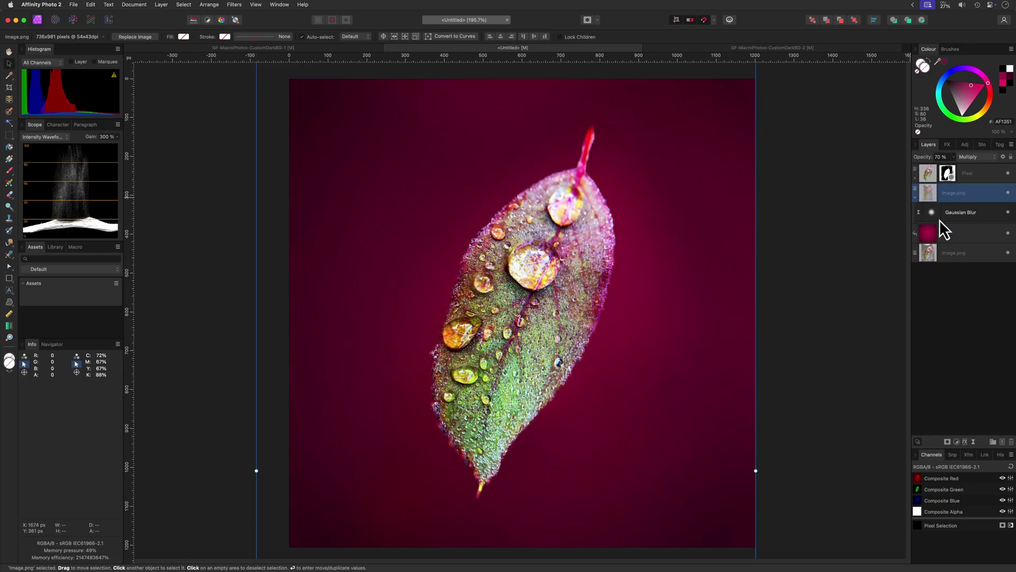
click(972, 157)
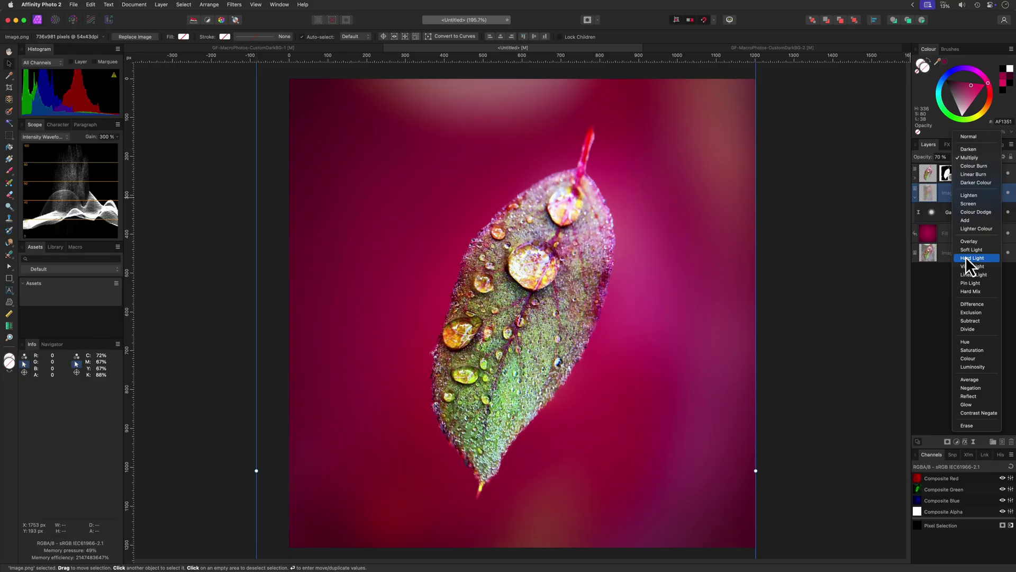
Step: Blend the blurred copy in Hard Light and darken the gradient to deep magenta
click(967, 259)
click(927, 233)
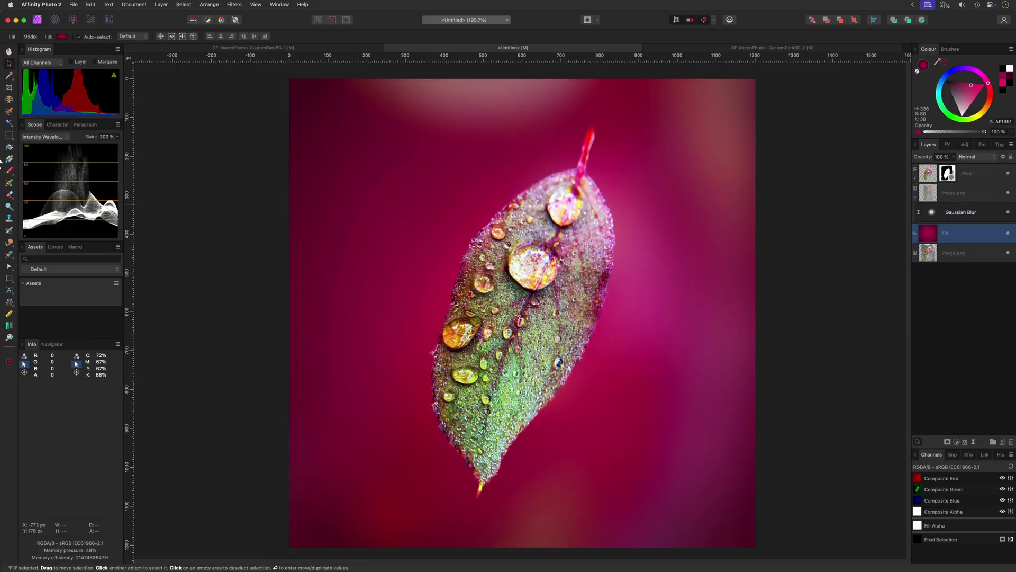
key(g)
drag(971, 86, 964, 82)
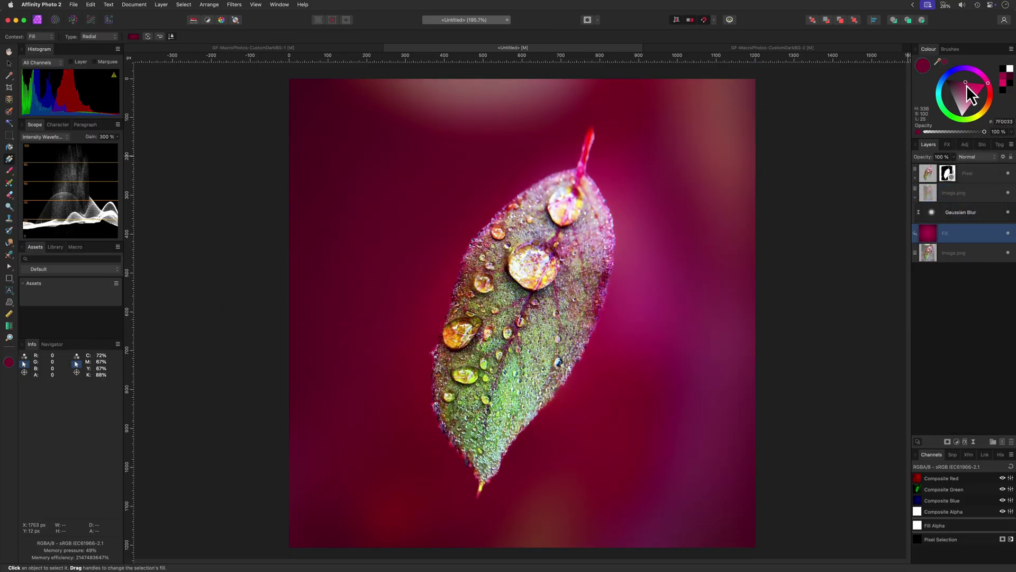
Step: Give the leaf Pixel layer a 50% outer shadow with 18,5 px radius
click(947, 144)
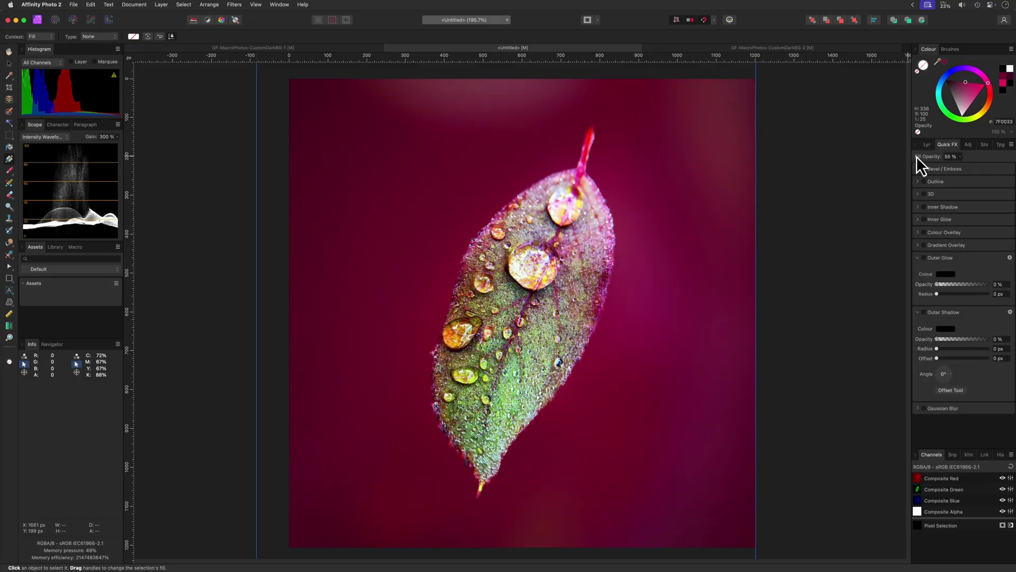
click(927, 145)
click(947, 145)
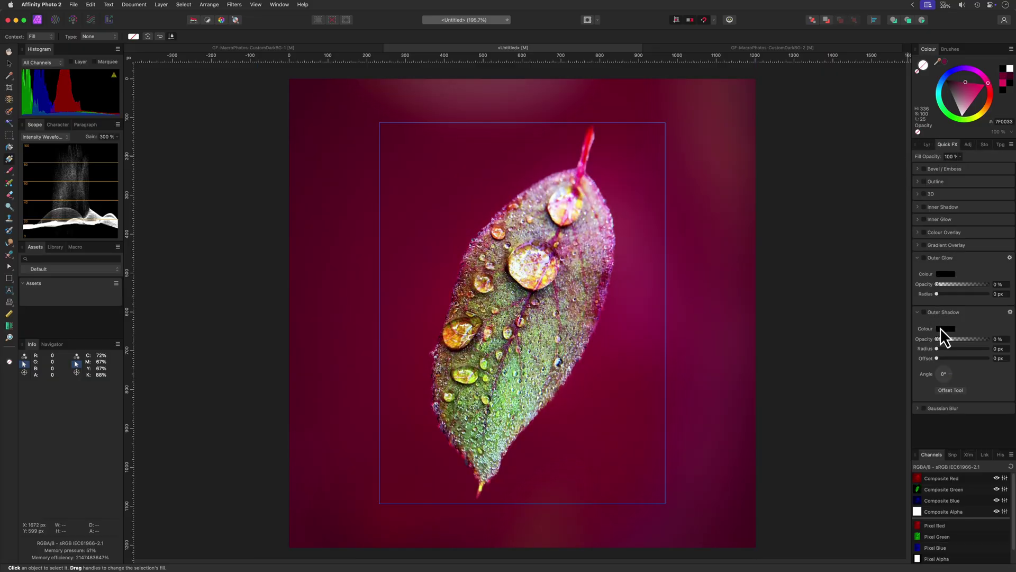
mouse_move(937, 338)
mouse_down()
mouse_move(956, 334)
mouse_move(952, 349)
mouse_up()
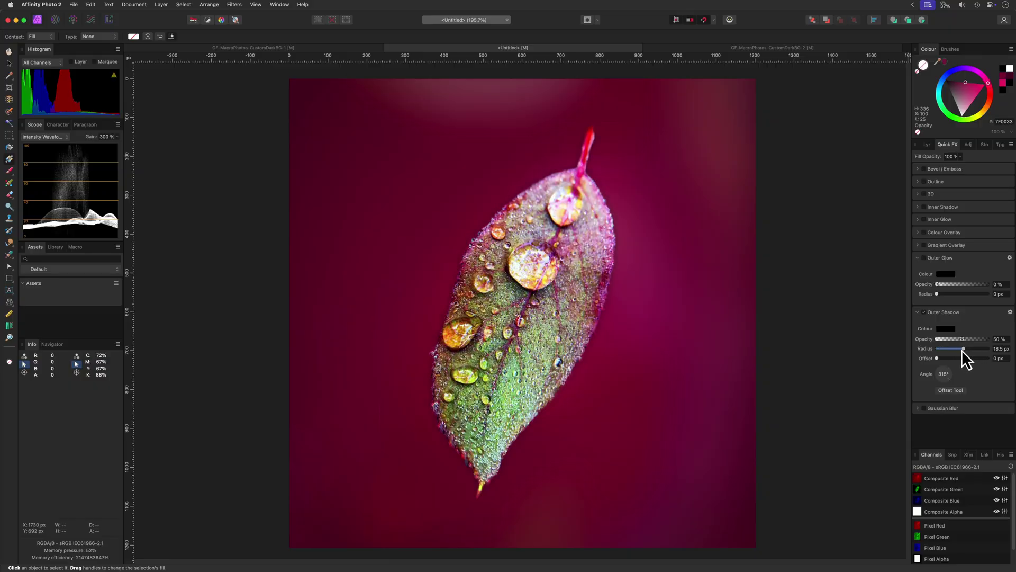
key(v)
key(F7)
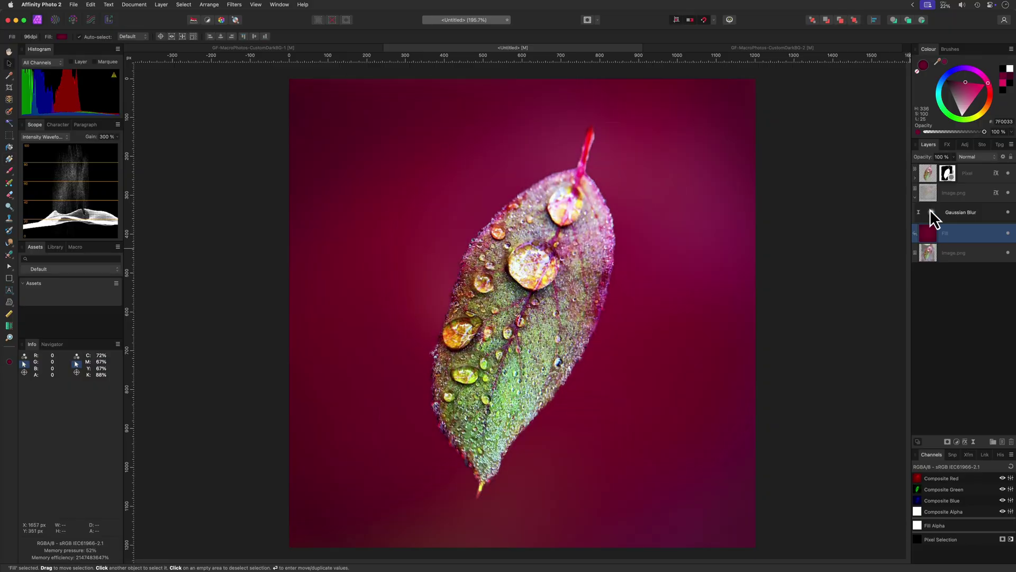
Step: Add an HSL Shift with hue +14,1° and luminosity −22%, blended in Soft Light
click(926, 194)
click(957, 441)
click(950, 467)
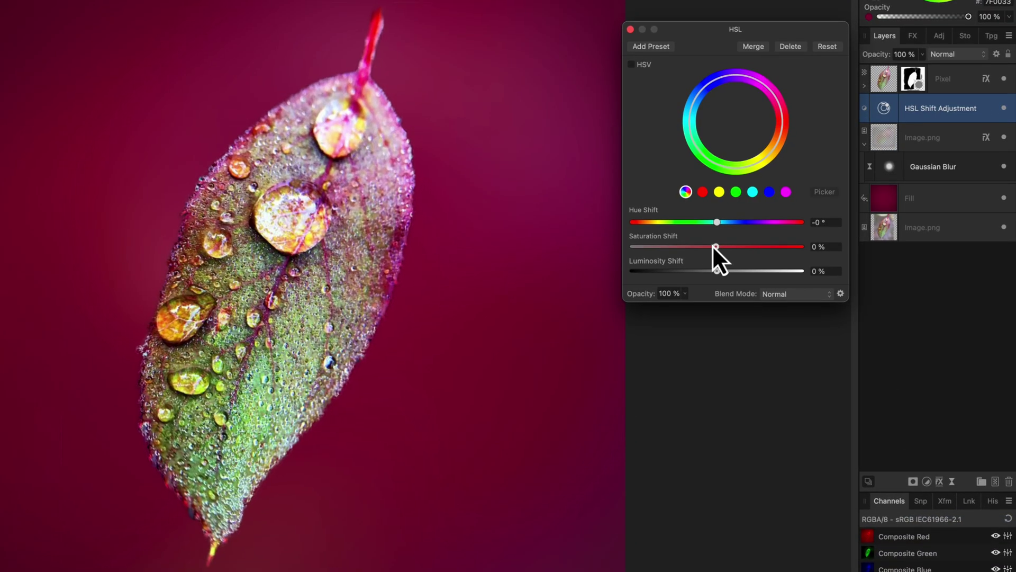
drag(713, 246, 696, 271)
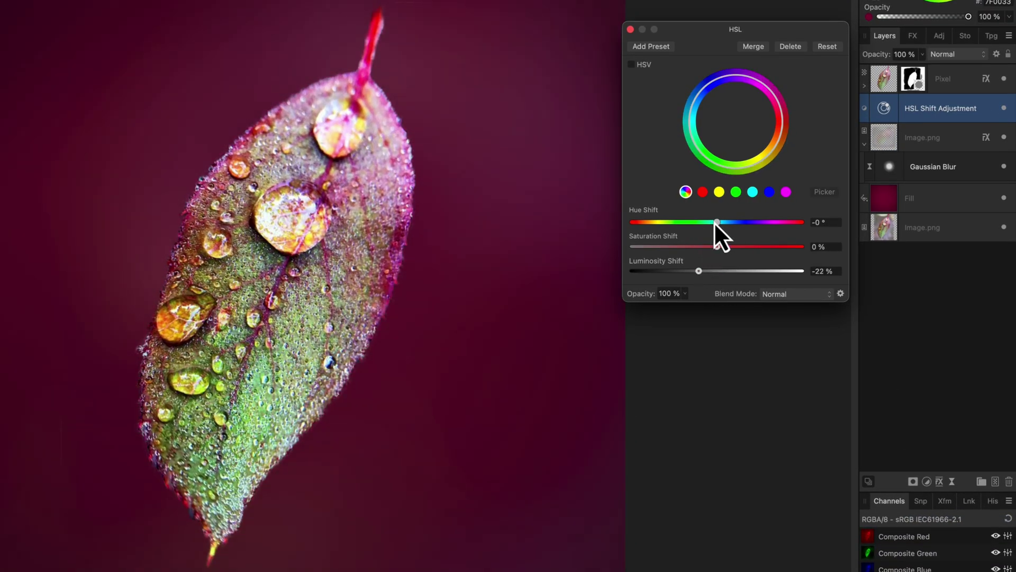
drag(715, 222, 724, 223)
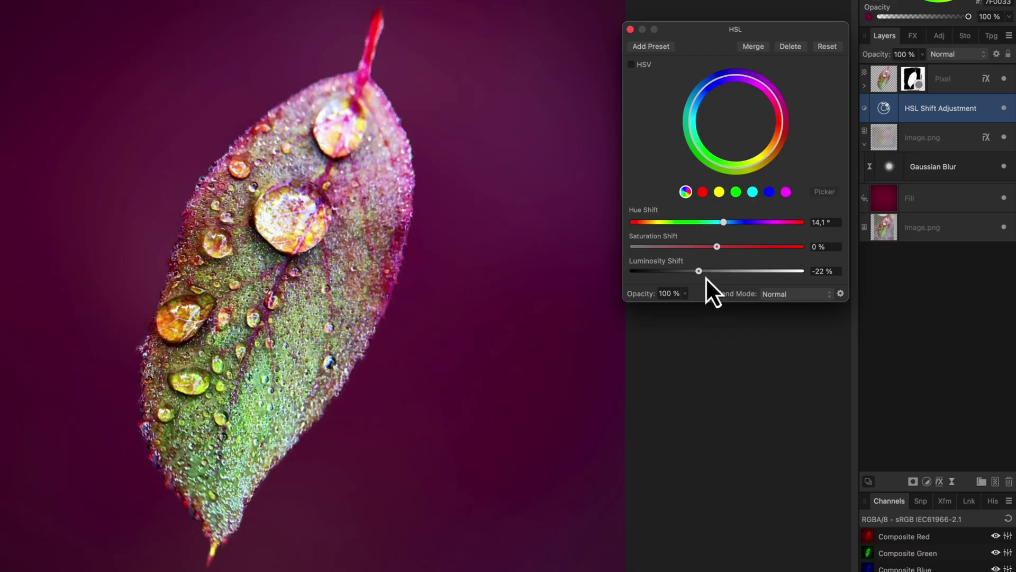
mouse_move(706, 277)
mouse_down()
mouse_move(690, 273)
mouse_move(703, 275)
mouse_up()
click(630, 29)
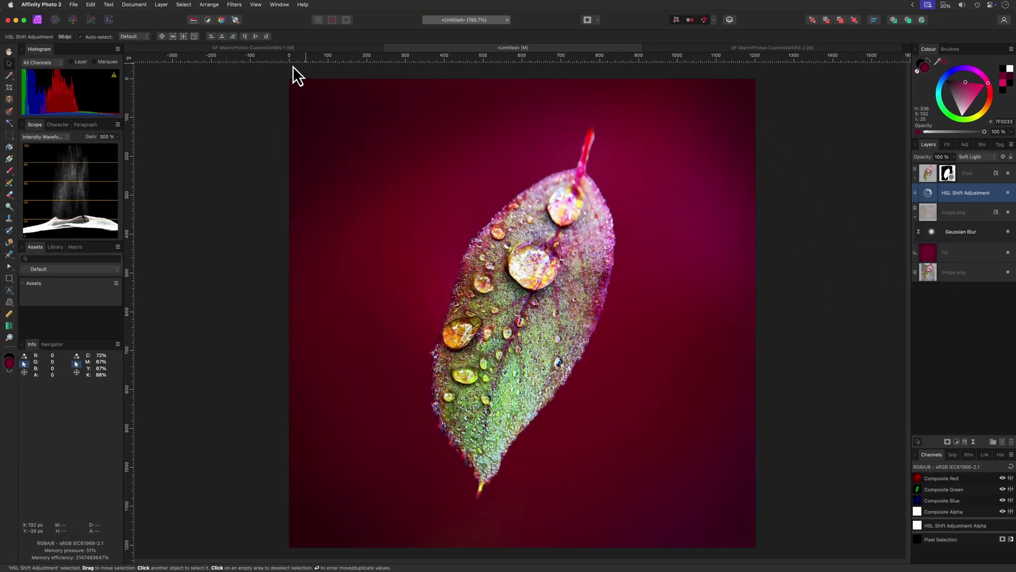
Step: Switch to the GF-MacroPhotos-CustomDarkBG-1 document and hide its effect layers down to the Fill layer
click(278, 46)
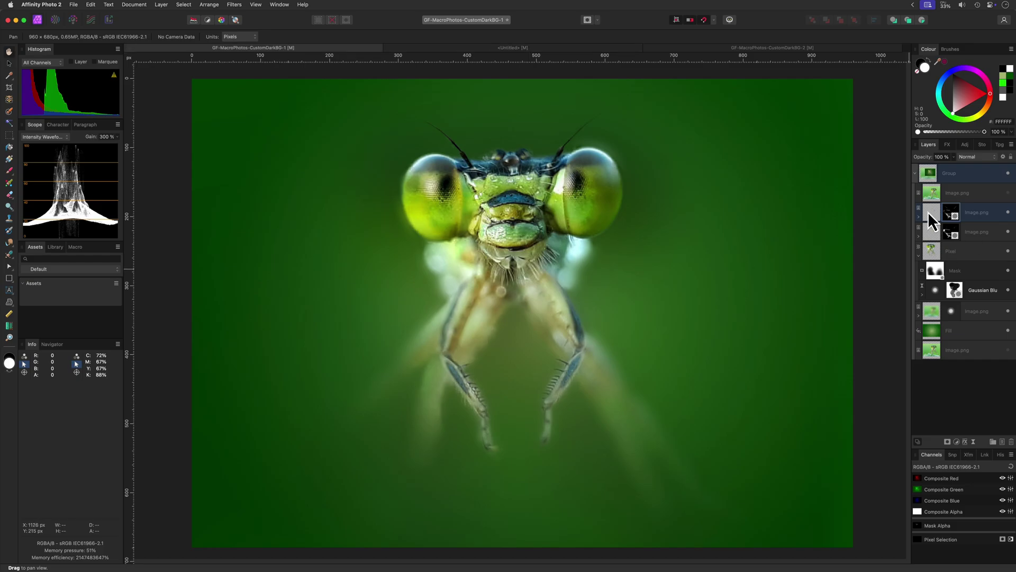
click(1003, 215)
shift+click(985, 336)
click(1008, 331)
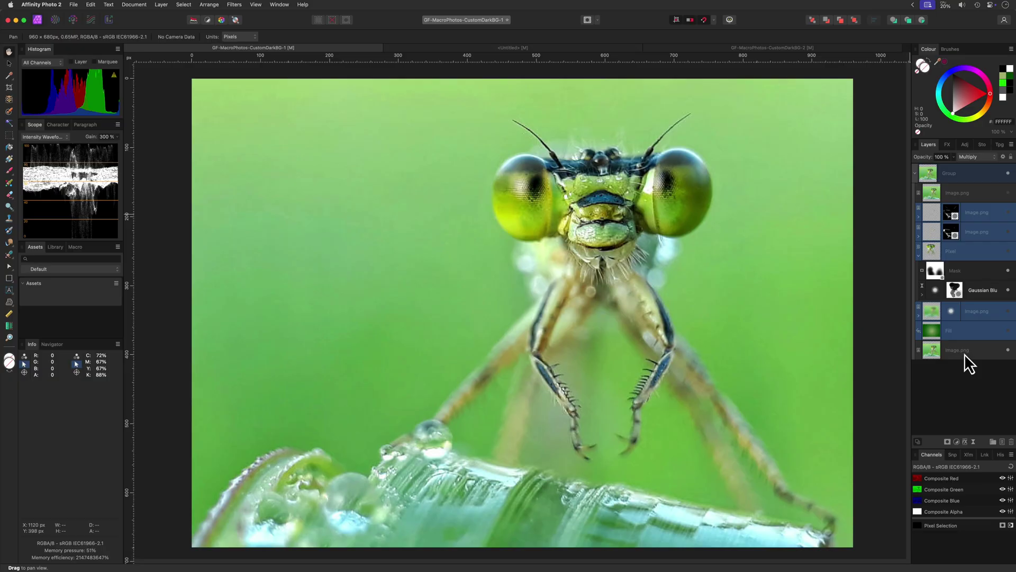
Step: Turn back on the cut-out dragonfly, green background fill, blurred copy and masked eye highlight layers
click(1008, 251)
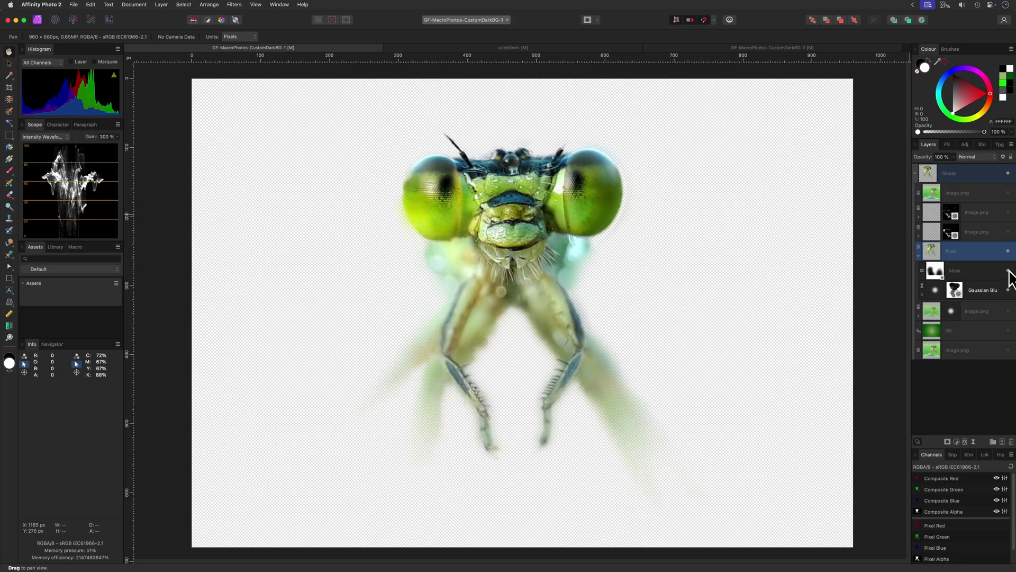
click(1007, 330)
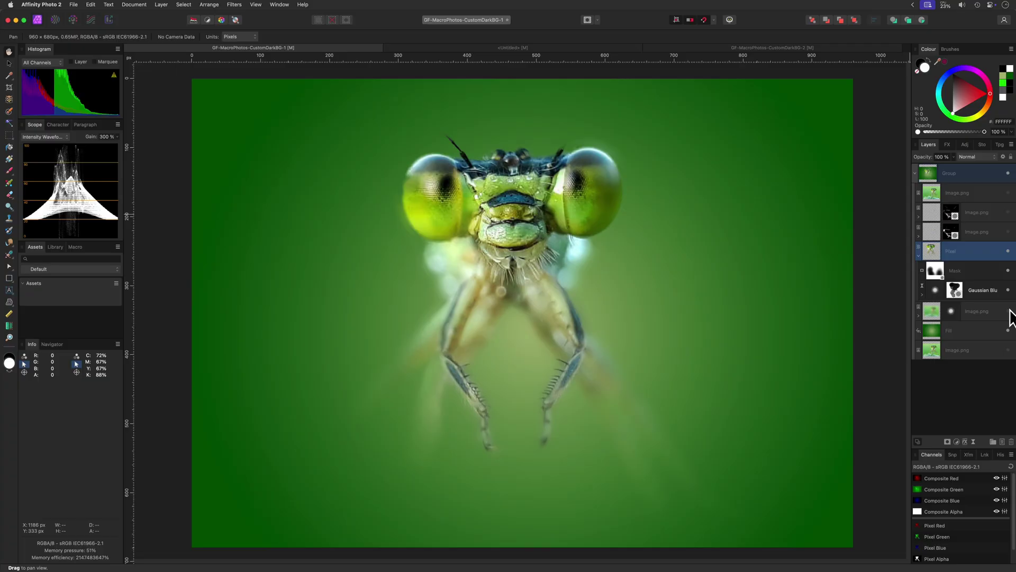
click(1007, 310)
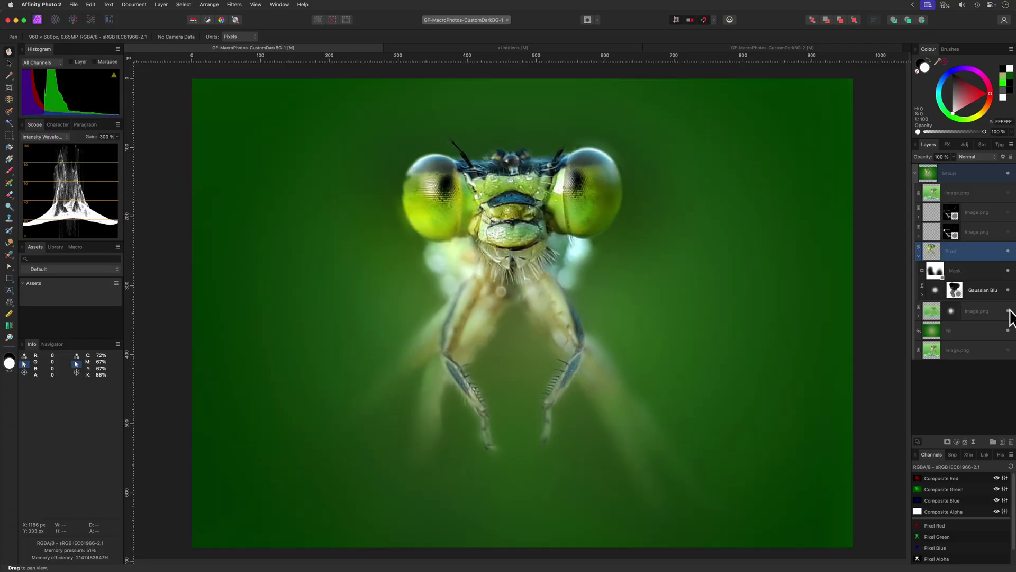
click(1009, 231)
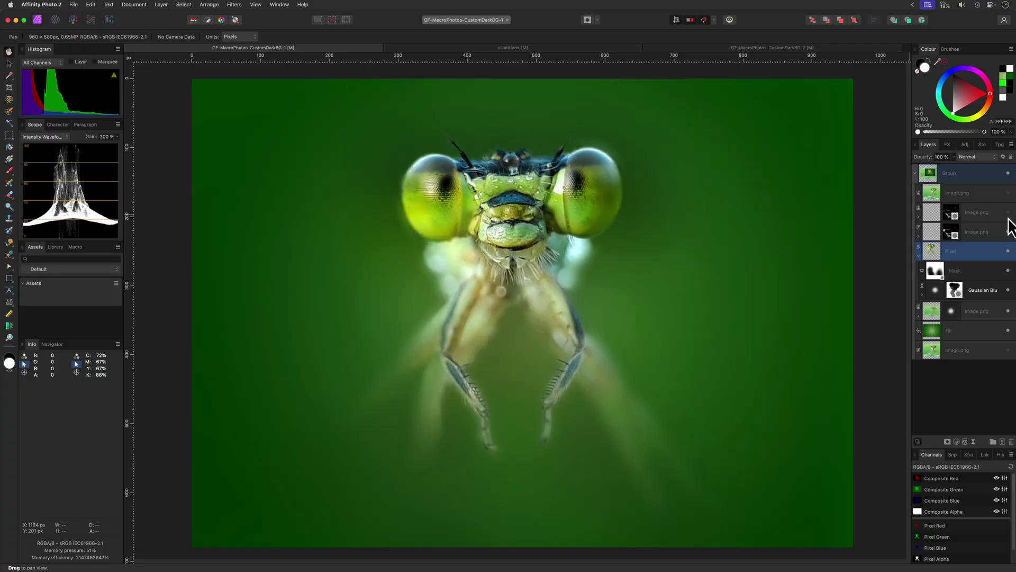
click(1008, 213)
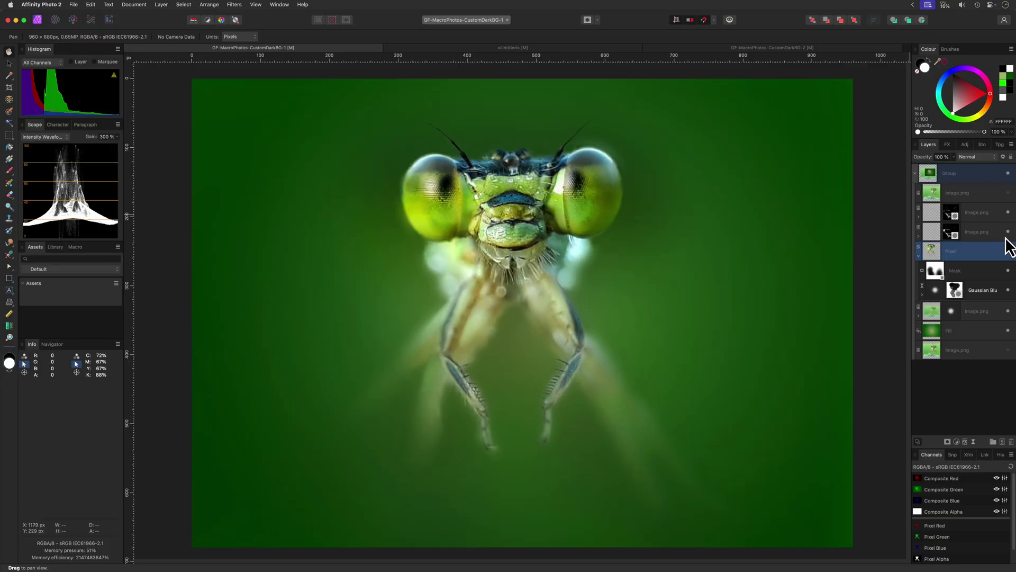